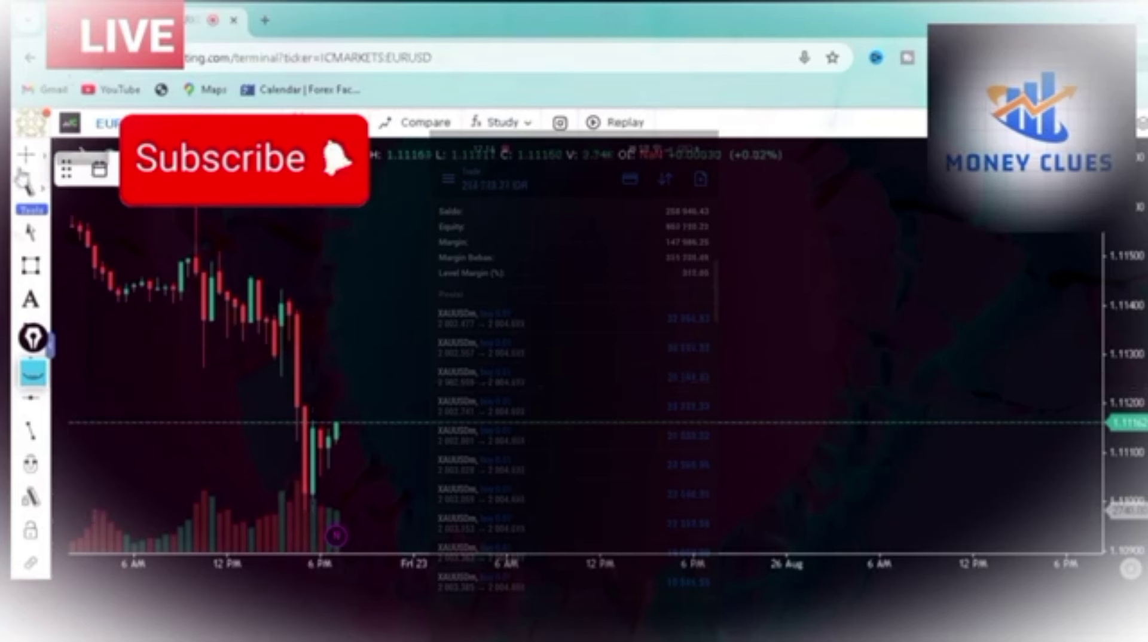
# Step: Pick the freehand marker tool and sketch a sloping line near 1.1140 across the chart
pyautogui.click(33, 374)
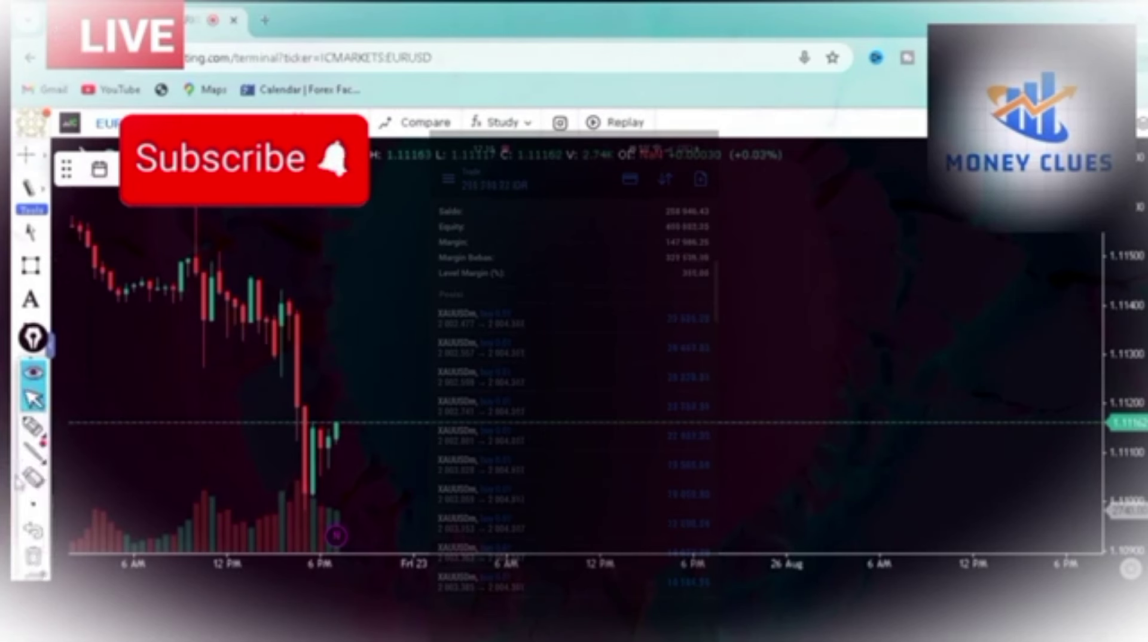
pyautogui.click(33, 426)
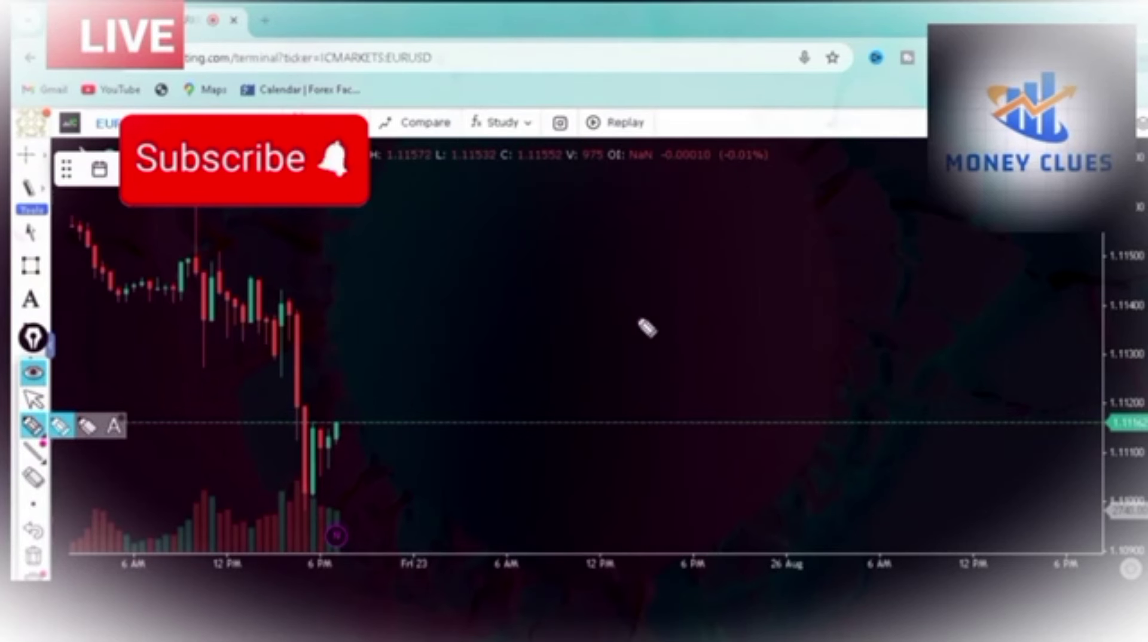
pyautogui.moveTo(435, 298); pyautogui.dragTo(638, 318)
pyautogui.moveTo(549, 276); pyautogui.dragTo(590, 309)
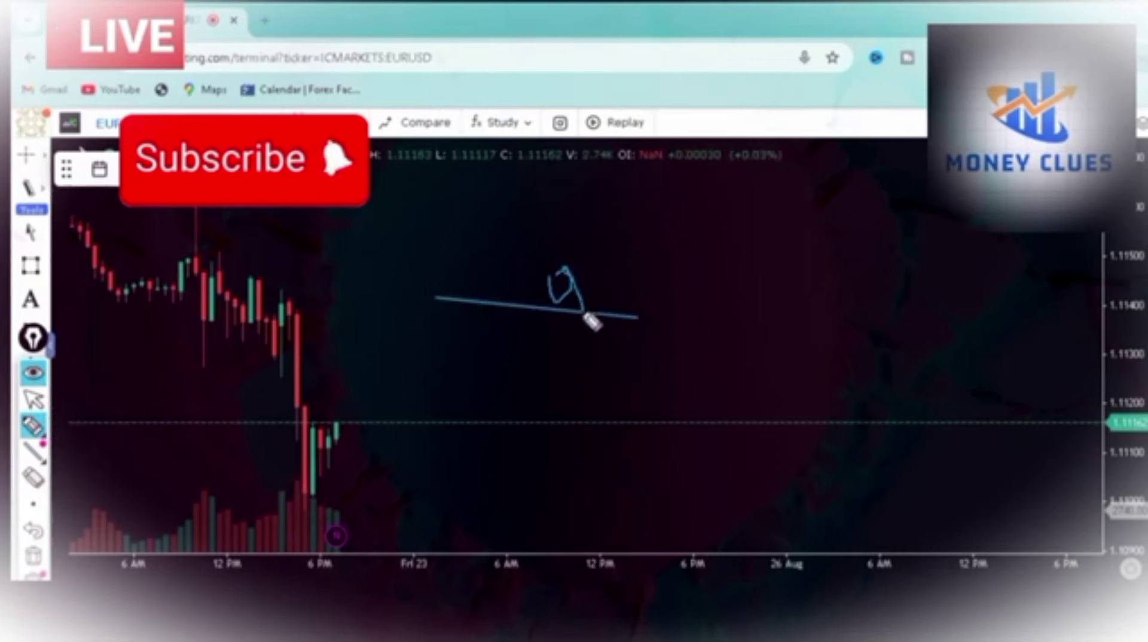
pyautogui.moveTo(589, 286); pyautogui.dragTo(597, 287)
pyautogui.moveTo(626, 288)
pyautogui.mouseDown()
pyautogui.moveTo(641, 249)
pyautogui.moveTo(729, 193)
pyautogui.mouseUp()
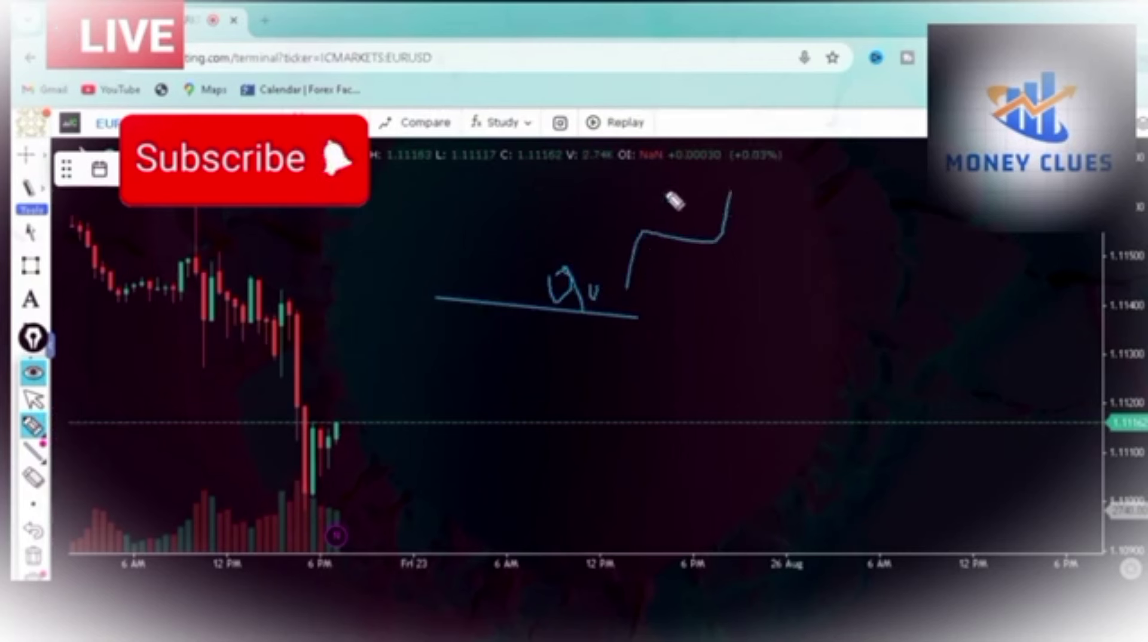
pyautogui.moveTo(544, 319)
pyautogui.mouseDown()
pyautogui.moveTo(575, 361)
pyautogui.moveTo(513, 341)
pyautogui.moveTo(590, 384)
pyautogui.moveTo(558, 363)
pyautogui.mouseUp()
pyautogui.moveTo(656, 304)
pyautogui.mouseDown()
pyautogui.moveTo(661, 323)
pyautogui.moveTo(695, 312)
pyautogui.mouseUp()
pyautogui.moveTo(695, 298); pyautogui.dragTo(677, 330)
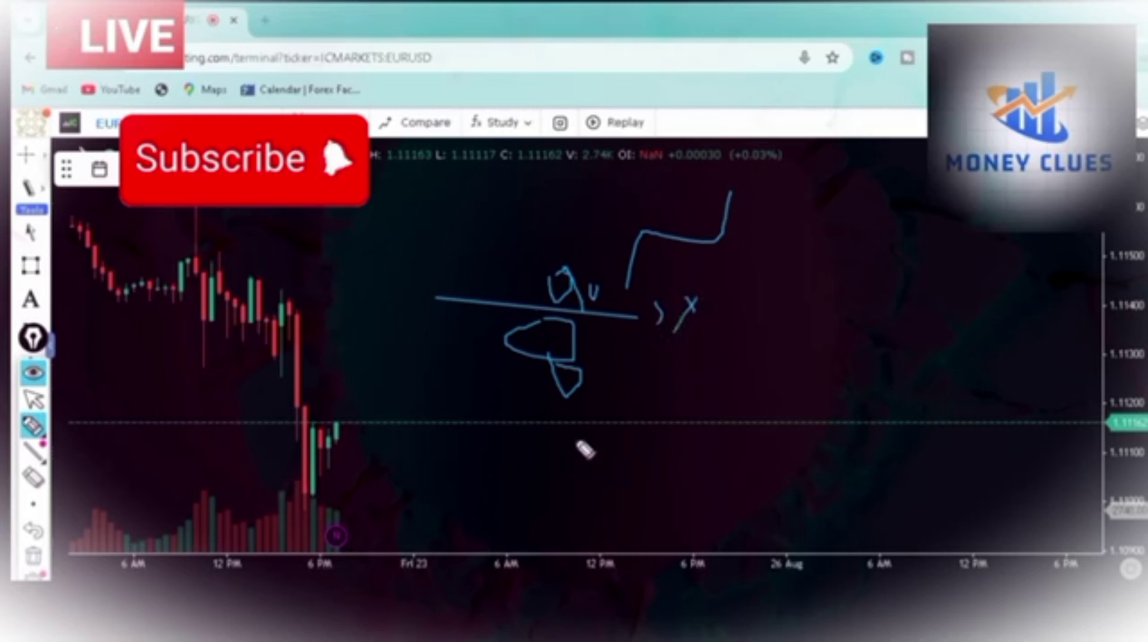
pyautogui.moveTo(616, 394)
pyautogui.mouseDown()
pyautogui.moveTo(663, 400)
pyautogui.moveTo(663, 470)
pyautogui.moveTo(683, 492)
pyautogui.mouseUp()
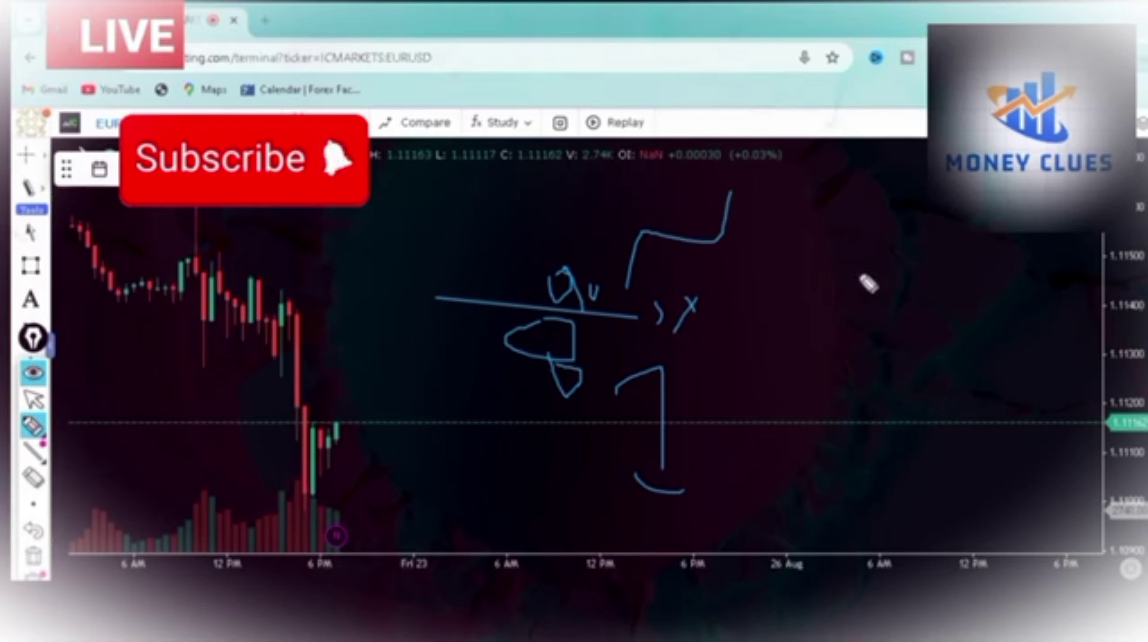
pyautogui.moveTo(896, 263); pyautogui.dragTo(915, 286)
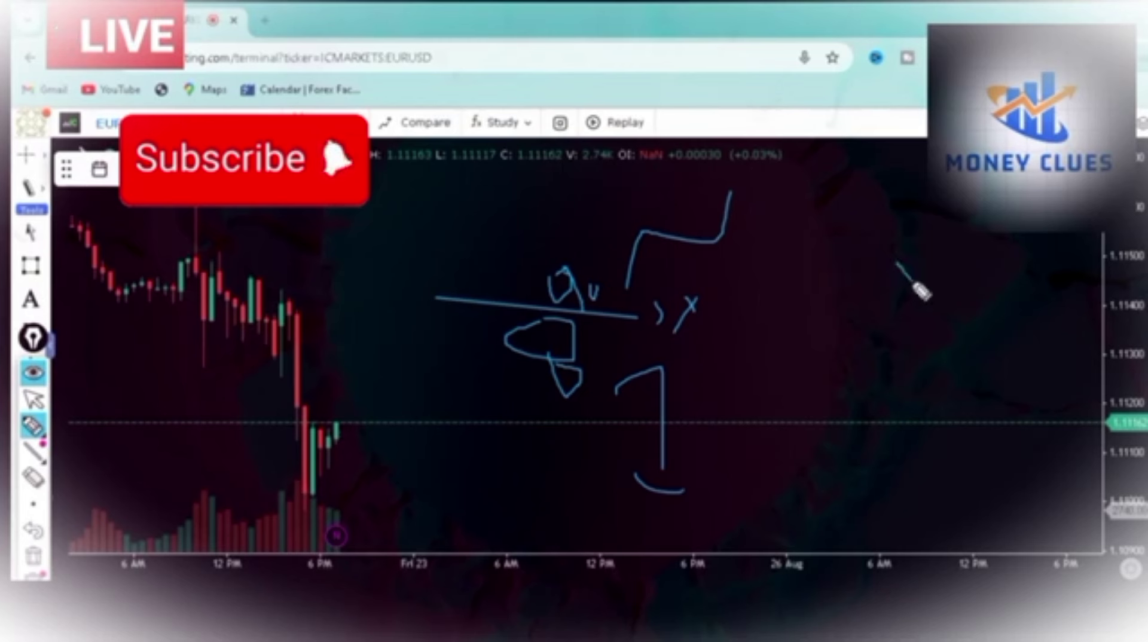
pyautogui.moveTo(914, 286); pyautogui.dragTo(916, 256)
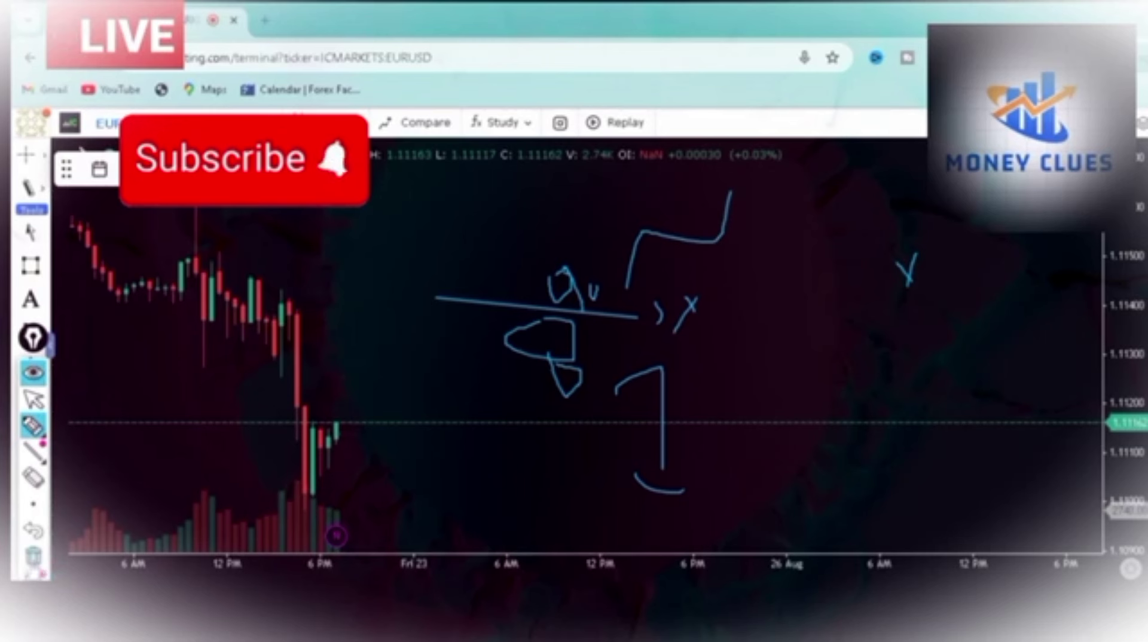
pyautogui.click(33, 556)
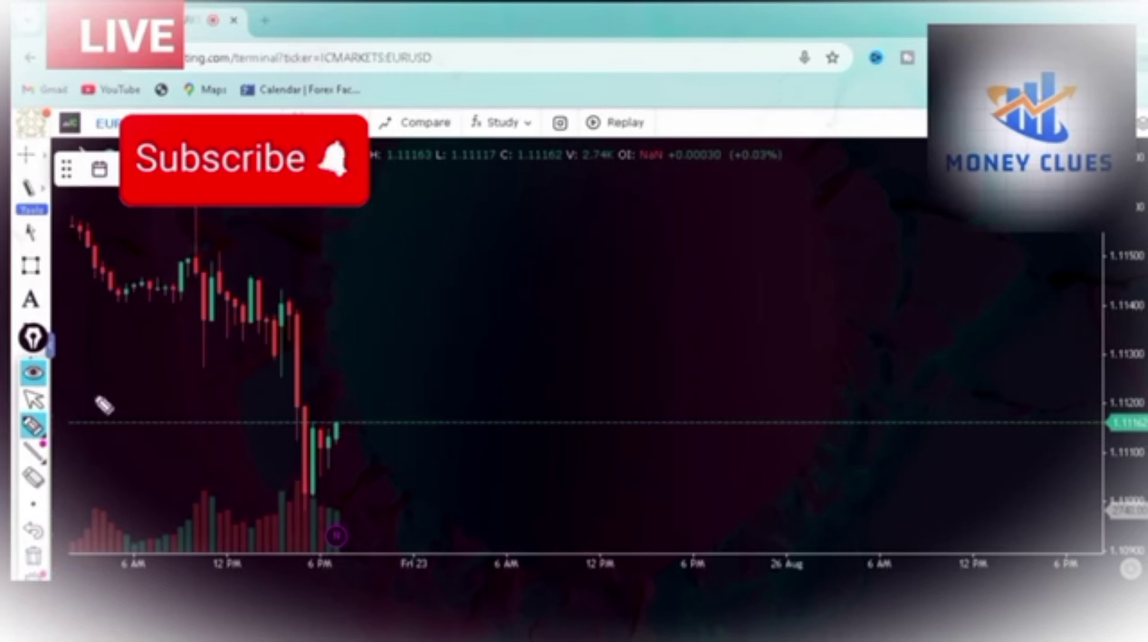
# Step: Place horizontal lines at about 1.11147, 1.11009 and 1.11101
pyautogui.moveTo(9, 580)
pyautogui.mouseDown()
pyautogui.moveTo(528, 449)
pyautogui.moveTo(528, 482)
pyautogui.mouseUp()
pyautogui.click(586, 430)
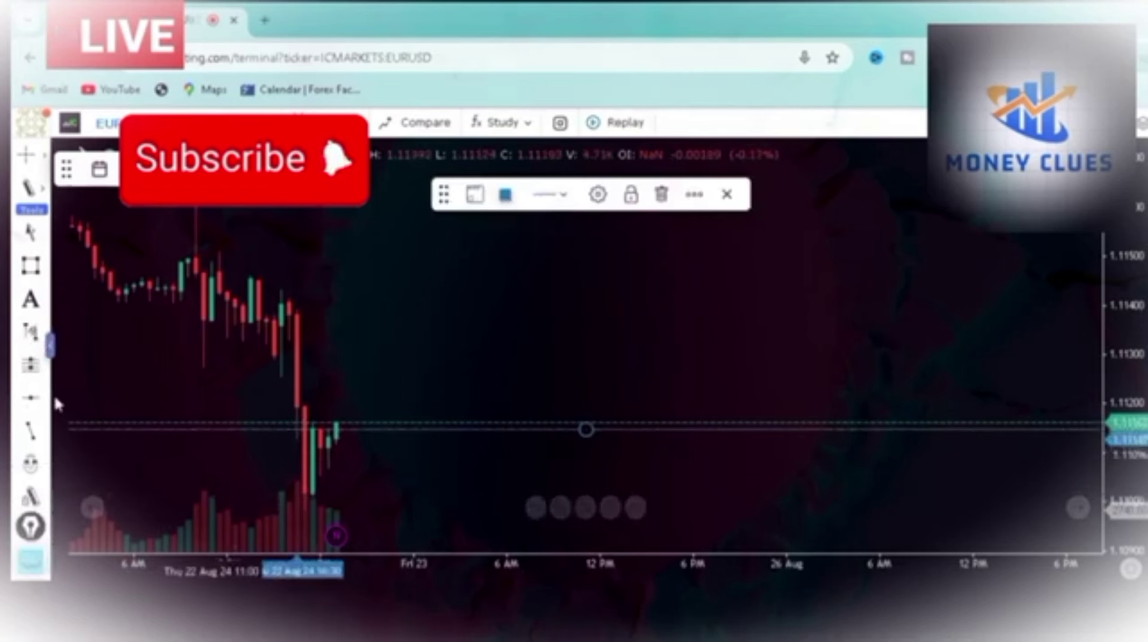
pyautogui.click(308, 500)
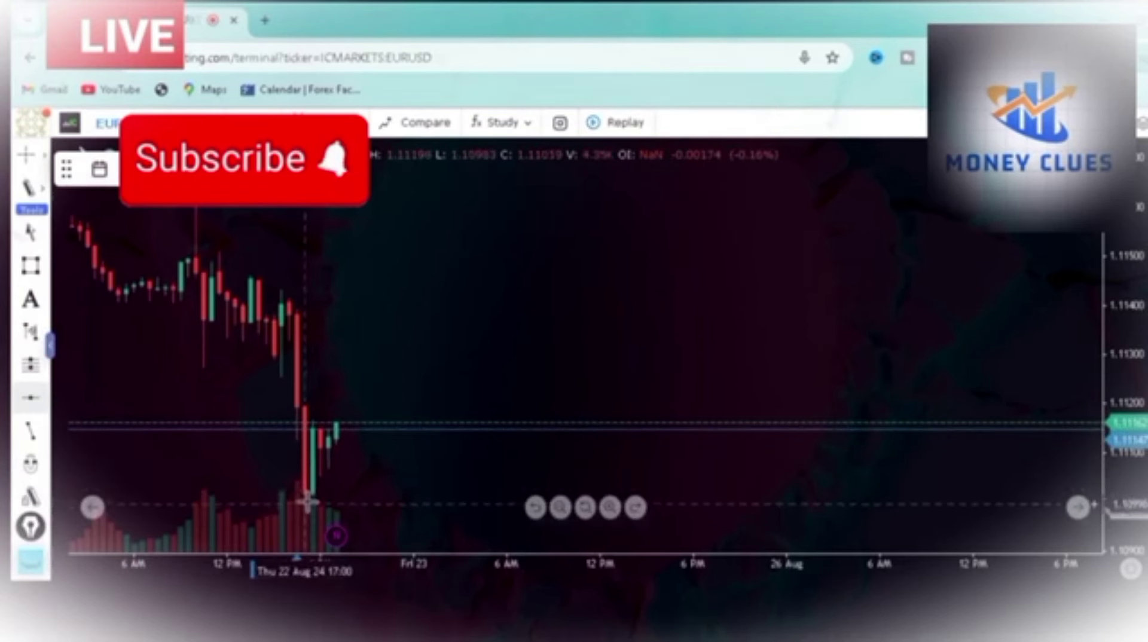
pyautogui.click(308, 496)
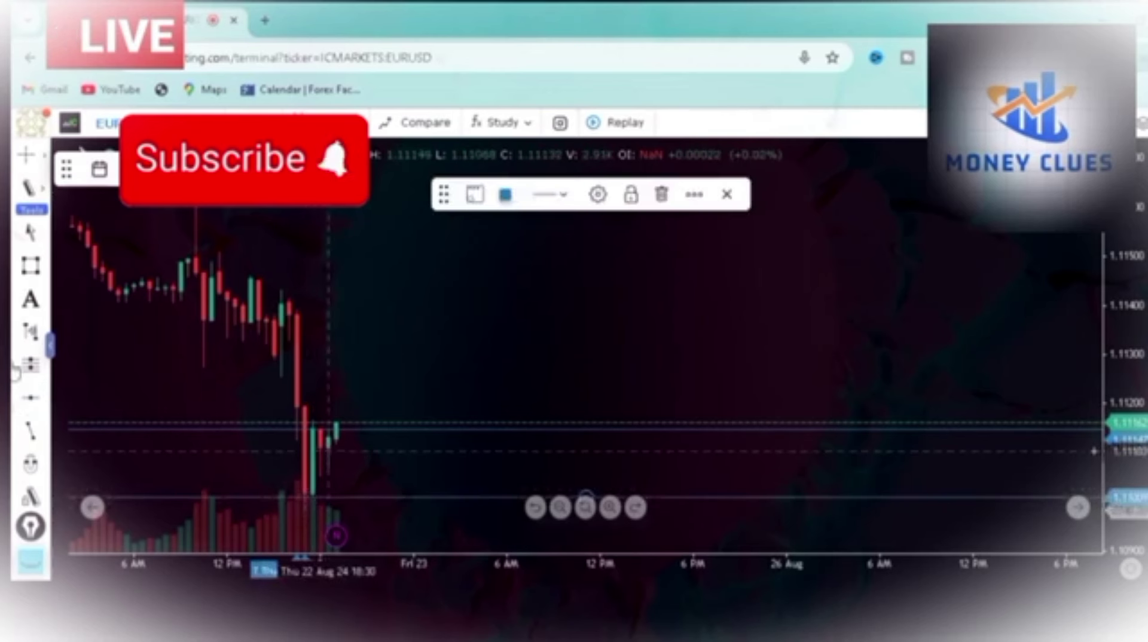
pyautogui.click(31, 398)
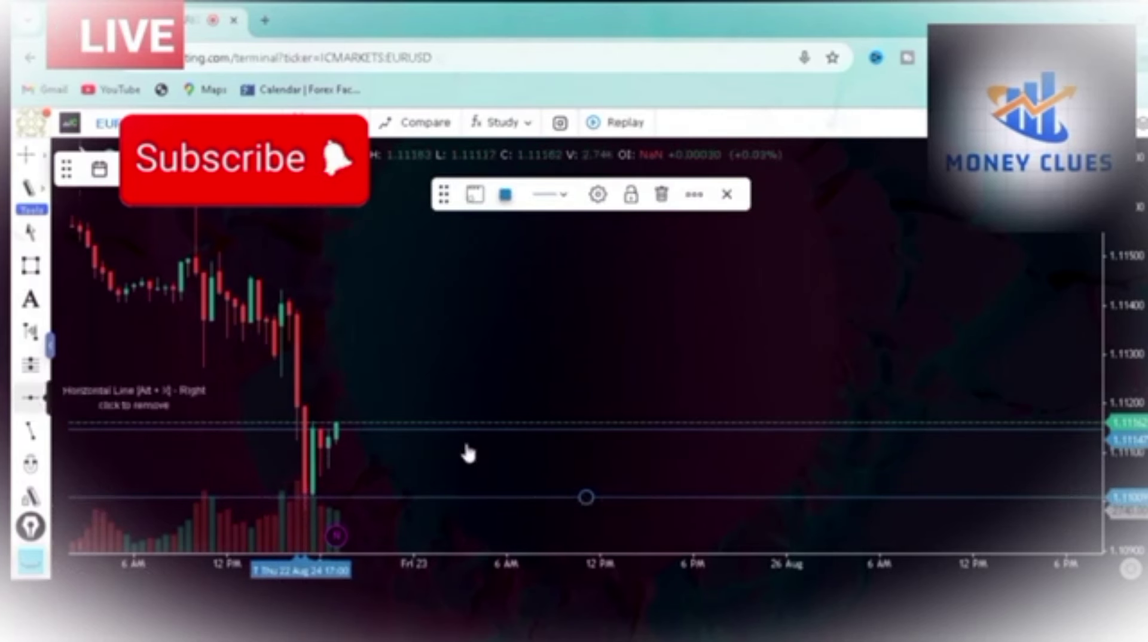
pyautogui.click(325, 452)
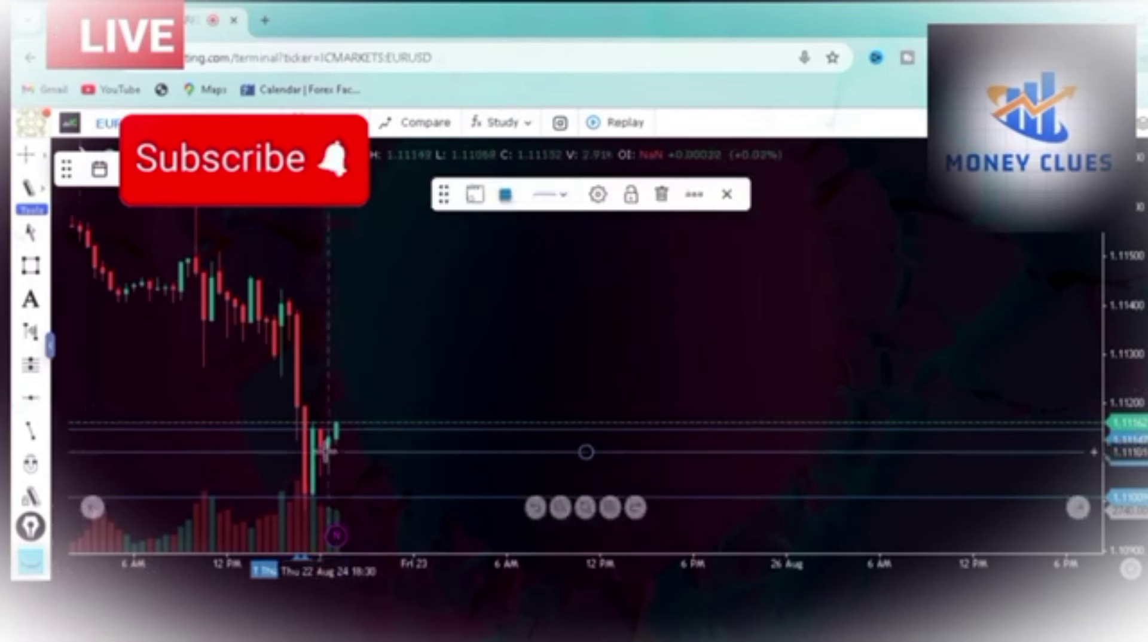
# Step: Add the upper horizontal levels at about 1.11287, 1.11455 and 1.11404
pyautogui.click(33, 399)
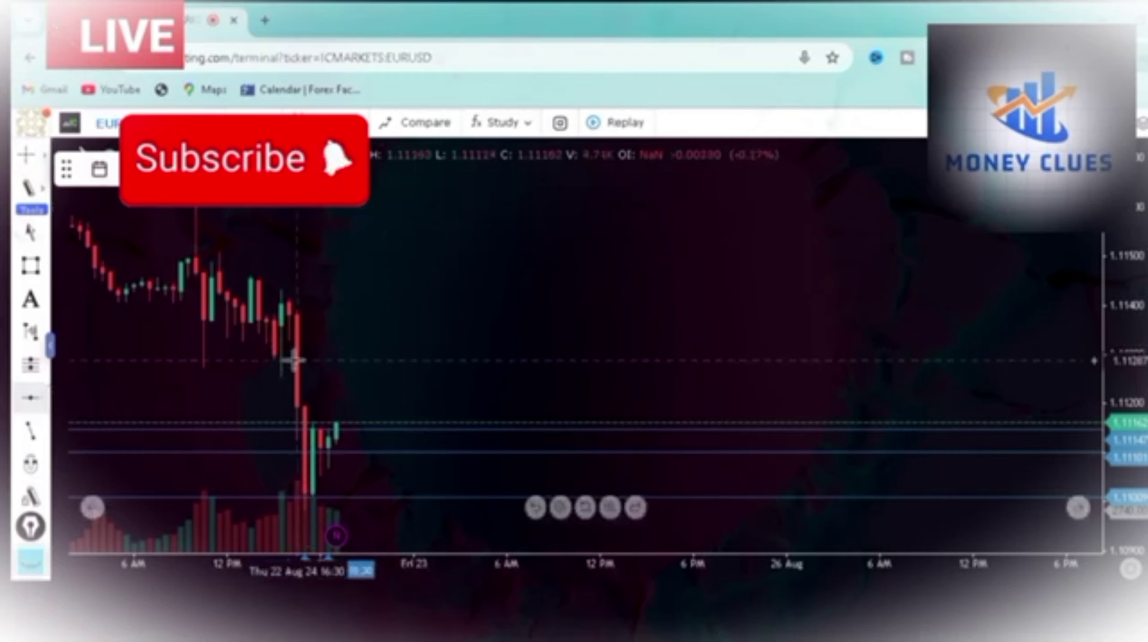
pyautogui.click(291, 360)
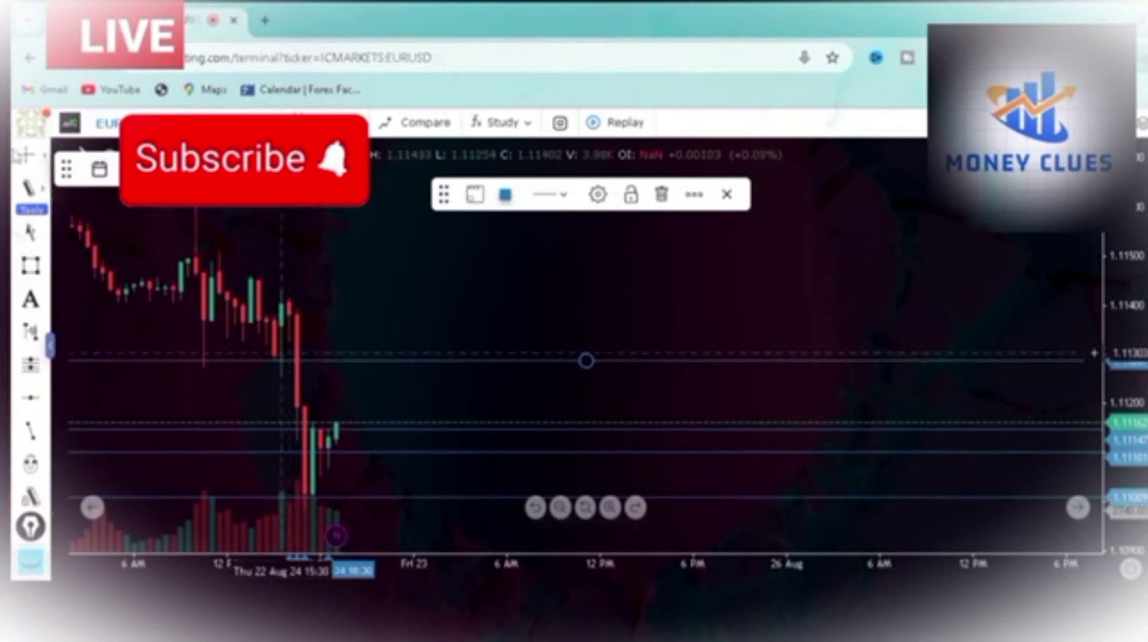
pyautogui.click(31, 397)
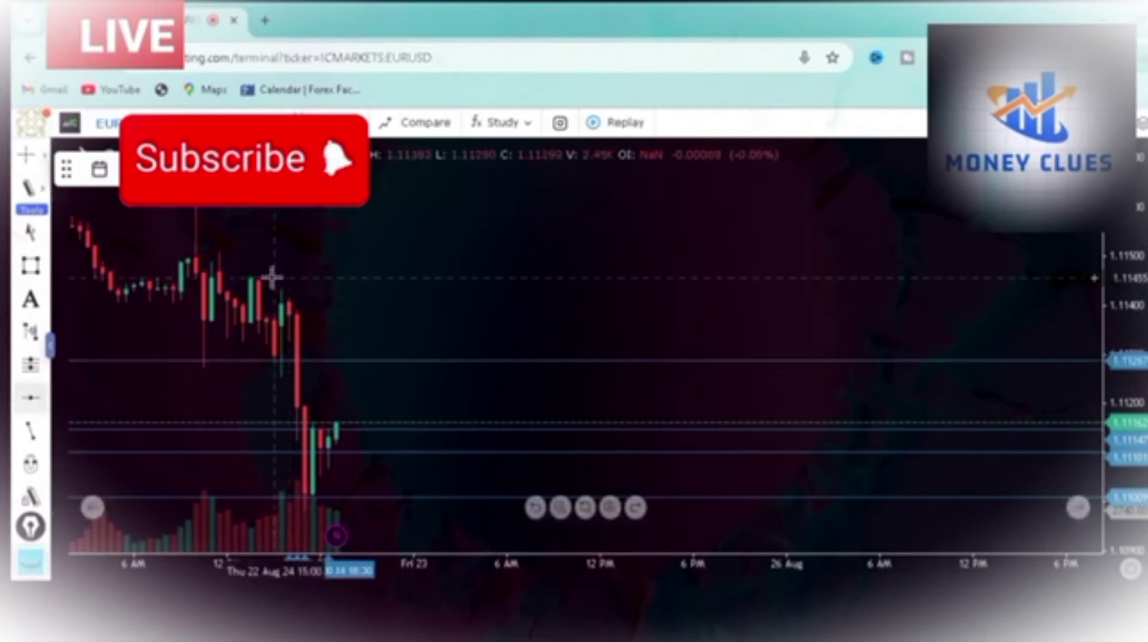
pyautogui.click(272, 277)
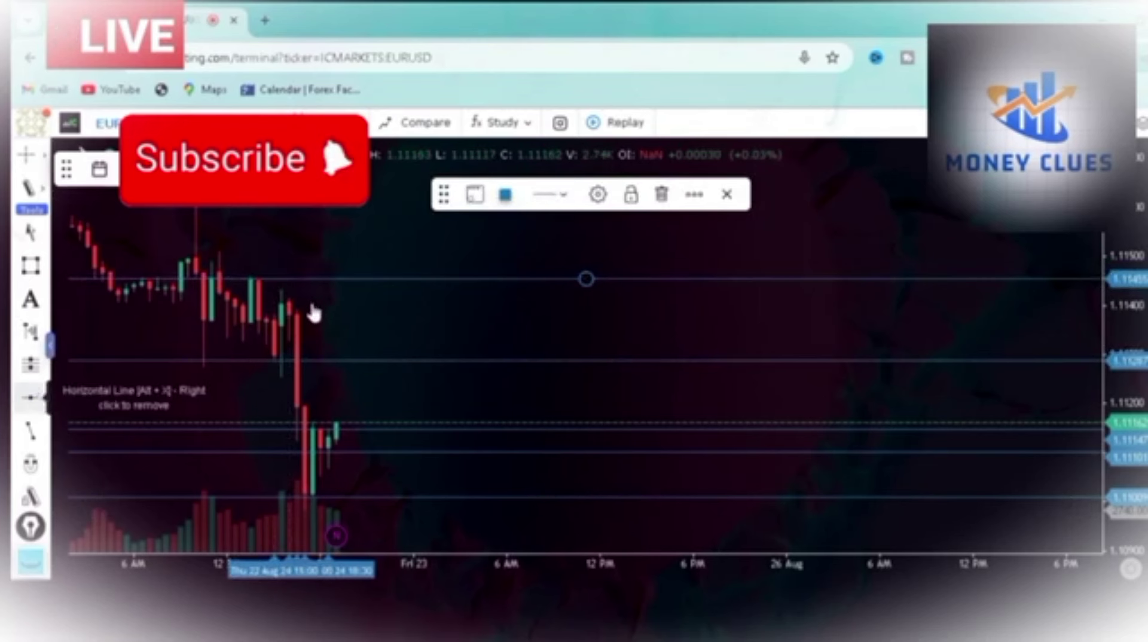
pyautogui.click(293, 302)
pyautogui.click(293, 302)
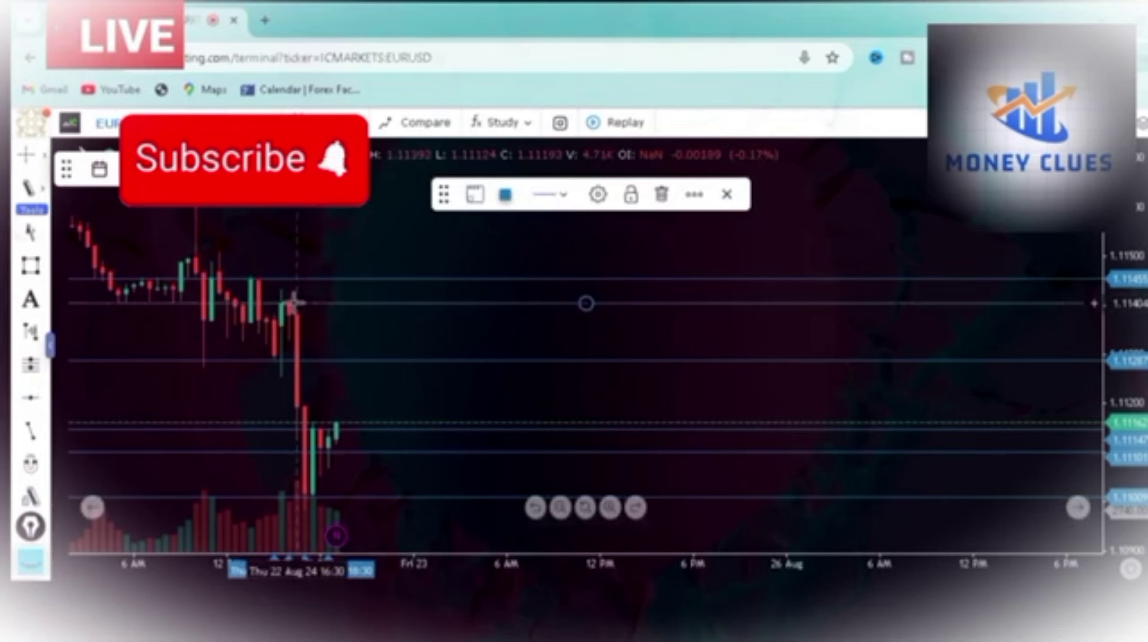
# Step: Select the lower horizontal support line so the chart shows candles through Friday 23
pyautogui.click(352, 453)
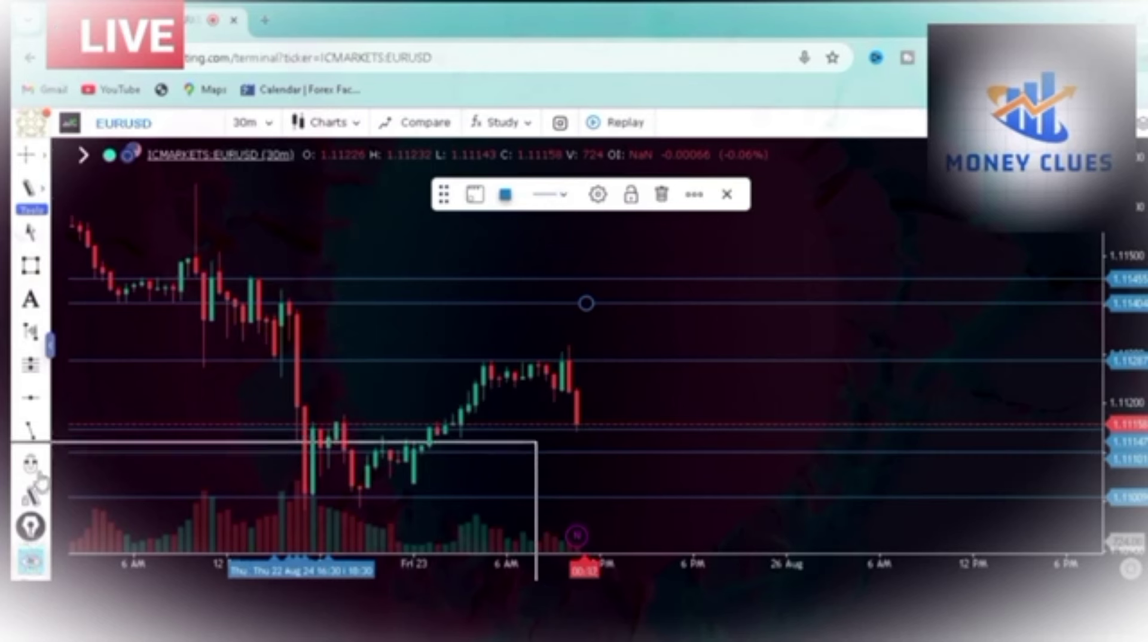
# Step: Open the freehand drawing tools flyout and scroll down to reach the highlighter pen
pyautogui.click(30, 529)
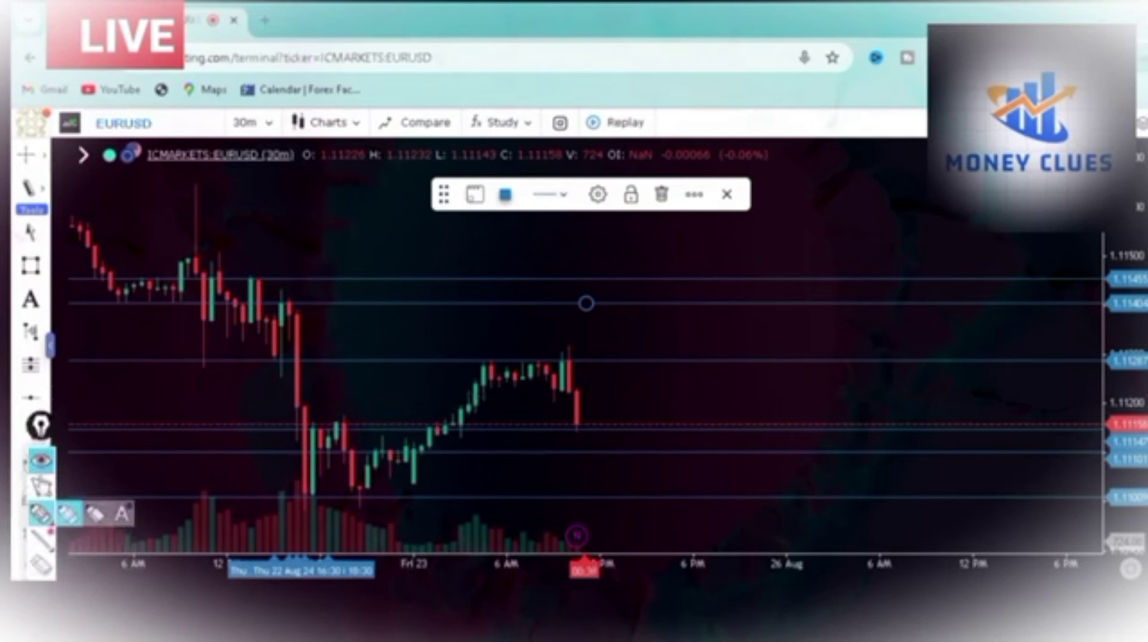
pyautogui.scroll(-1, 32, 381)
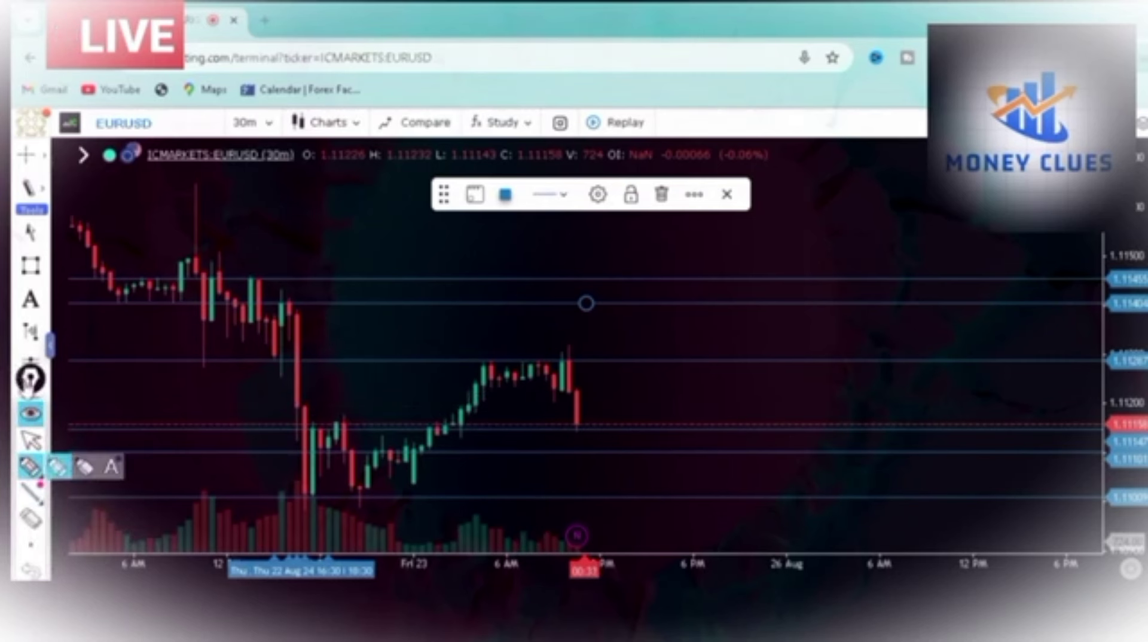
pyautogui.scroll(-1, 32, 390)
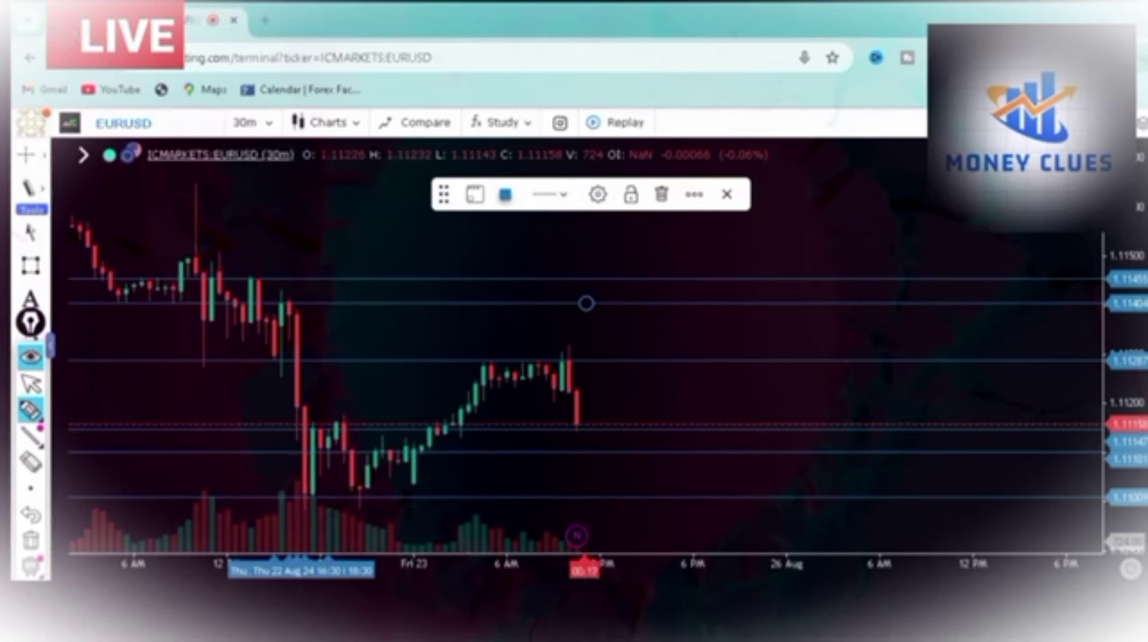
# Step: Mark the rebound and swing low in yellow, cross the latest candle, and box the sideways candles
pyautogui.moveTo(337, 413)
pyautogui.mouseDown()
pyautogui.moveTo(334, 400)
pyautogui.moveTo(336, 414)
pyautogui.mouseUp()
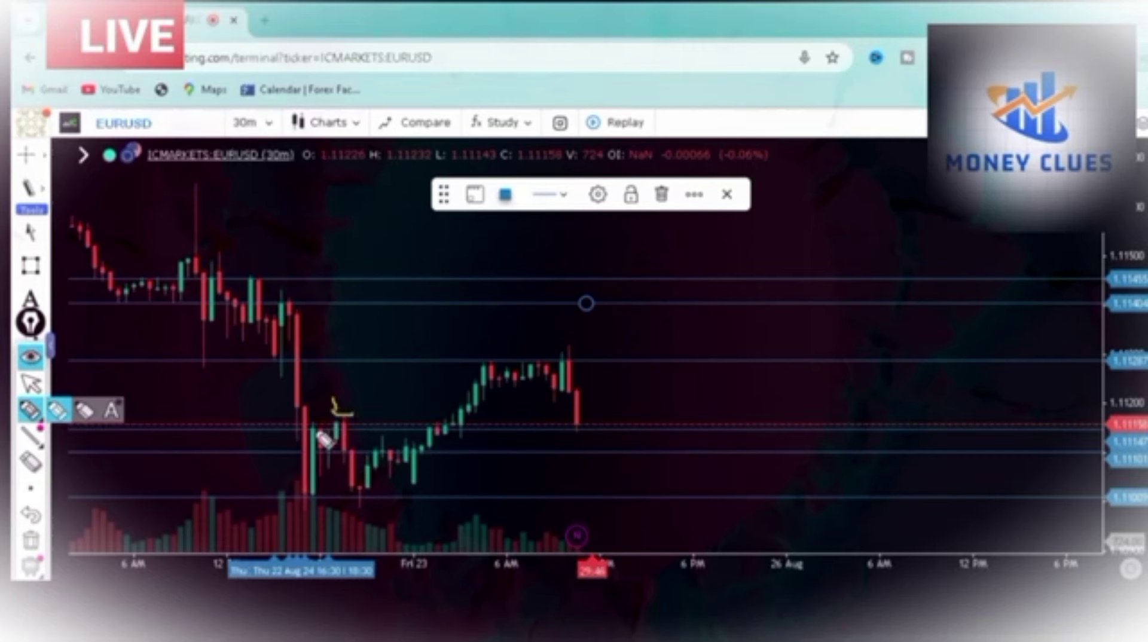
pyautogui.moveTo(314, 448); pyautogui.dragTo(348, 450)
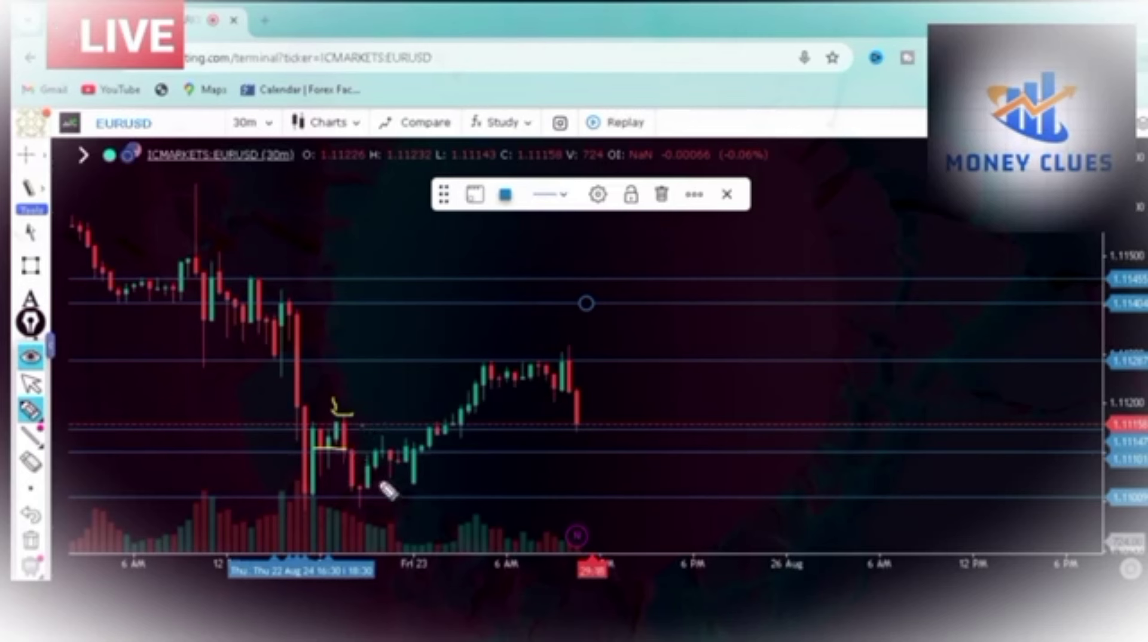
pyautogui.moveTo(351, 450); pyautogui.dragTo(350, 482)
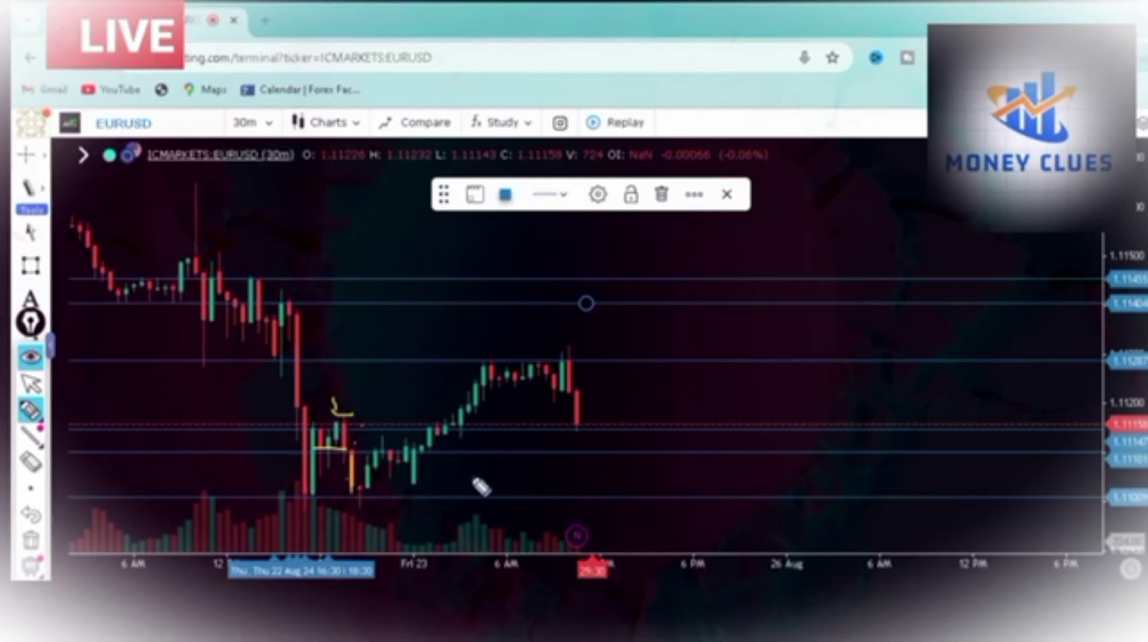
pyautogui.moveTo(368, 513); pyautogui.dragTo(371, 520)
pyautogui.moveTo(557, 500); pyautogui.dragTo(583, 523)
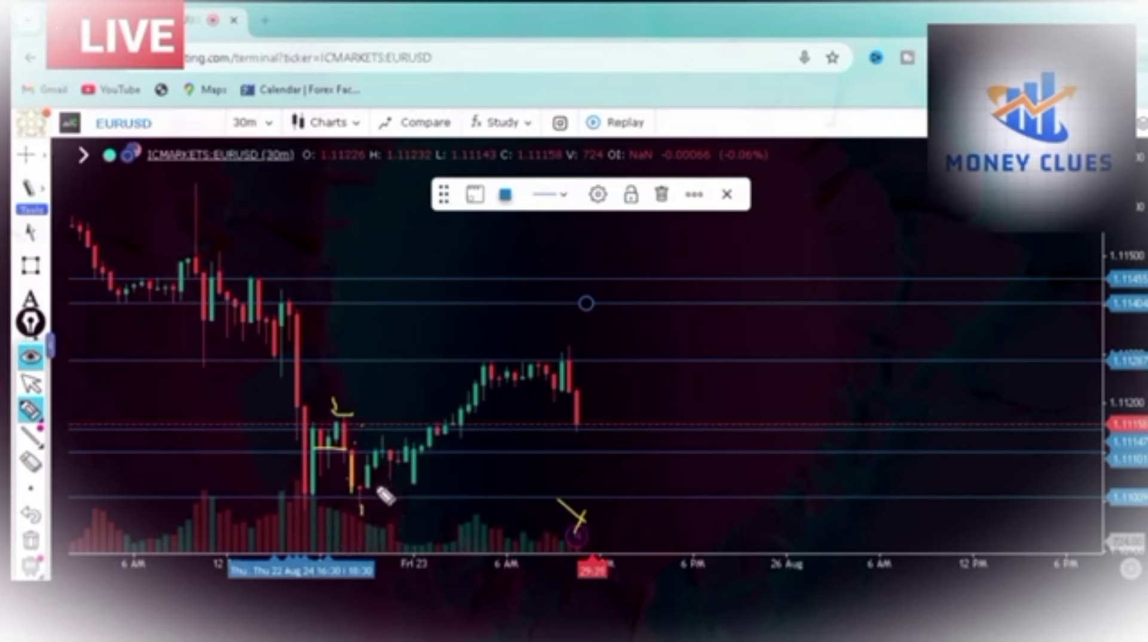
pyautogui.moveTo(393, 441)
pyautogui.mouseDown()
pyautogui.moveTo(435, 482)
pyautogui.moveTo(367, 456)
pyautogui.moveTo(367, 441)
pyautogui.mouseUp()
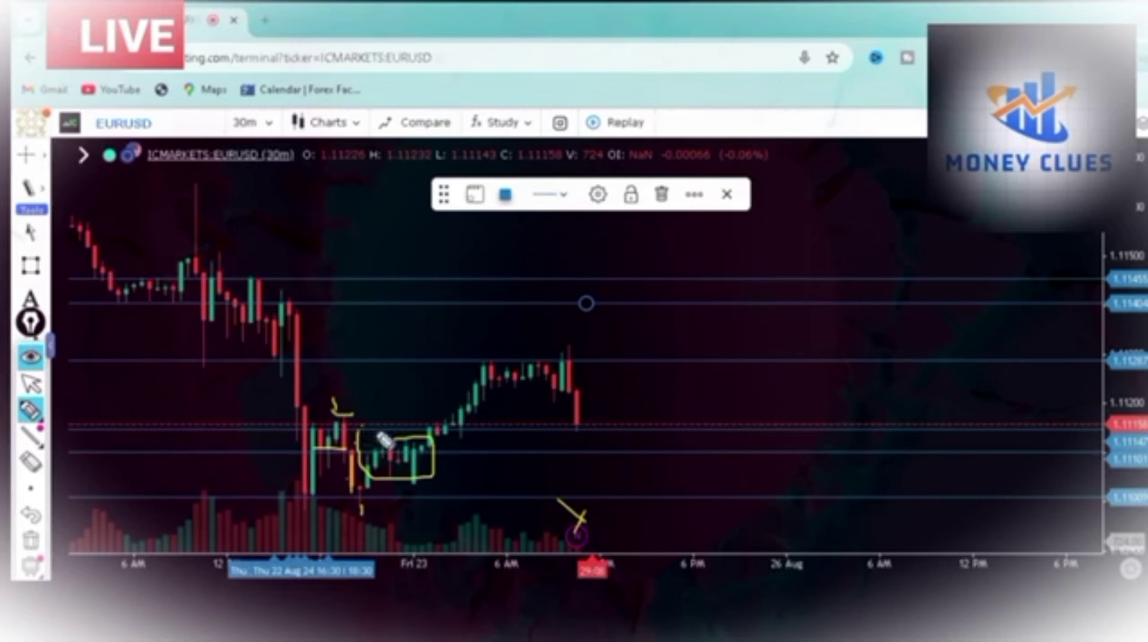
# Step: Trace the breakout above the box, mark the rally top and peak, and bracket the pullback
pyautogui.moveTo(433, 409)
pyautogui.mouseDown()
pyautogui.moveTo(472, 441)
pyautogui.moveTo(410, 424)
pyautogui.mouseUp()
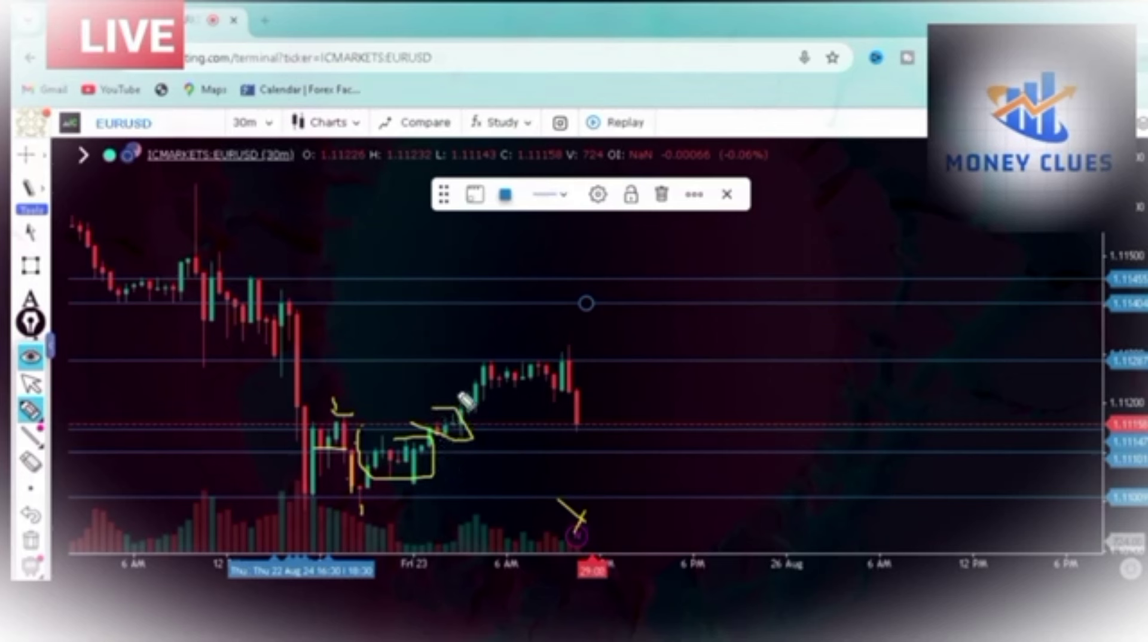
pyautogui.moveTo(461, 335); pyautogui.dragTo(490, 365)
pyautogui.moveTo(480, 350); pyautogui.dragTo(485, 345)
pyautogui.moveTo(560, 347); pyautogui.dragTo(574, 368)
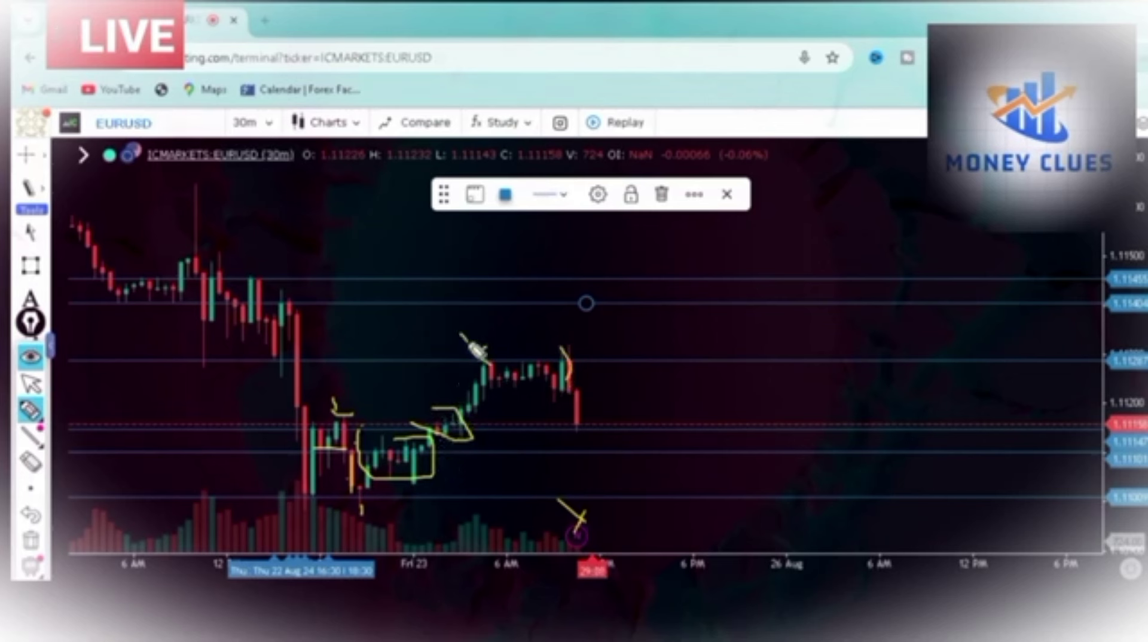
pyautogui.moveTo(591, 329)
pyautogui.mouseDown()
pyautogui.moveTo(591, 340)
pyautogui.moveTo(630, 348)
pyautogui.moveTo(646, 435)
pyautogui.moveTo(585, 420)
pyautogui.moveTo(571, 441)
pyautogui.moveTo(592, 443)
pyautogui.moveTo(579, 426)
pyautogui.mouseUp()
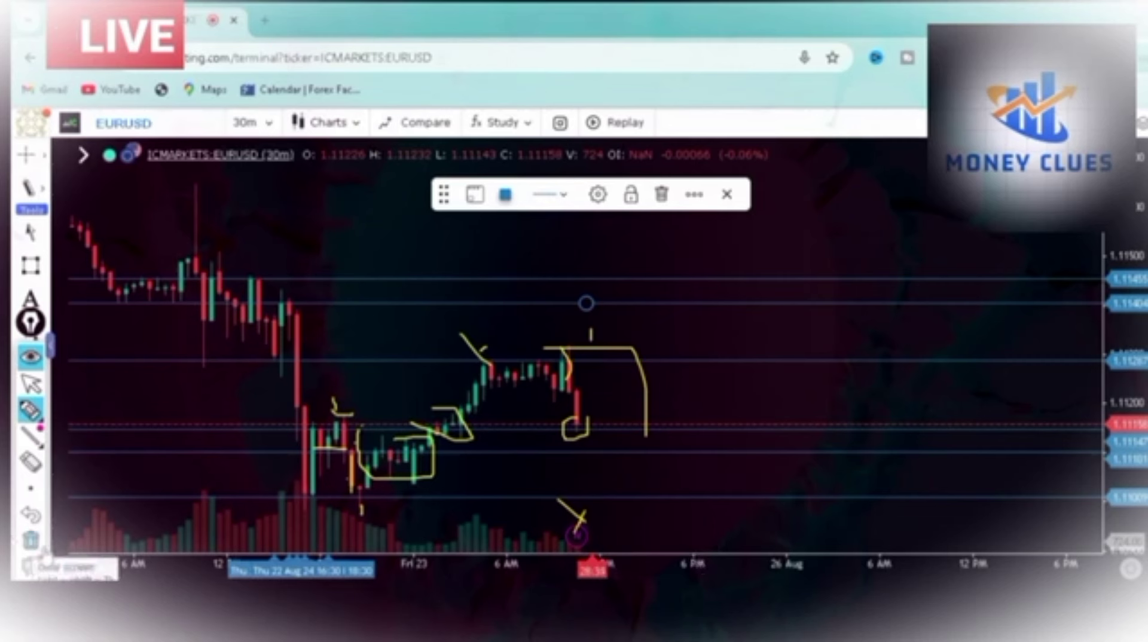
# Step: Erase all freehand drawings, then redraw yellow marks on the rebound candle, drop and earlier candles
pyautogui.click(31, 540)
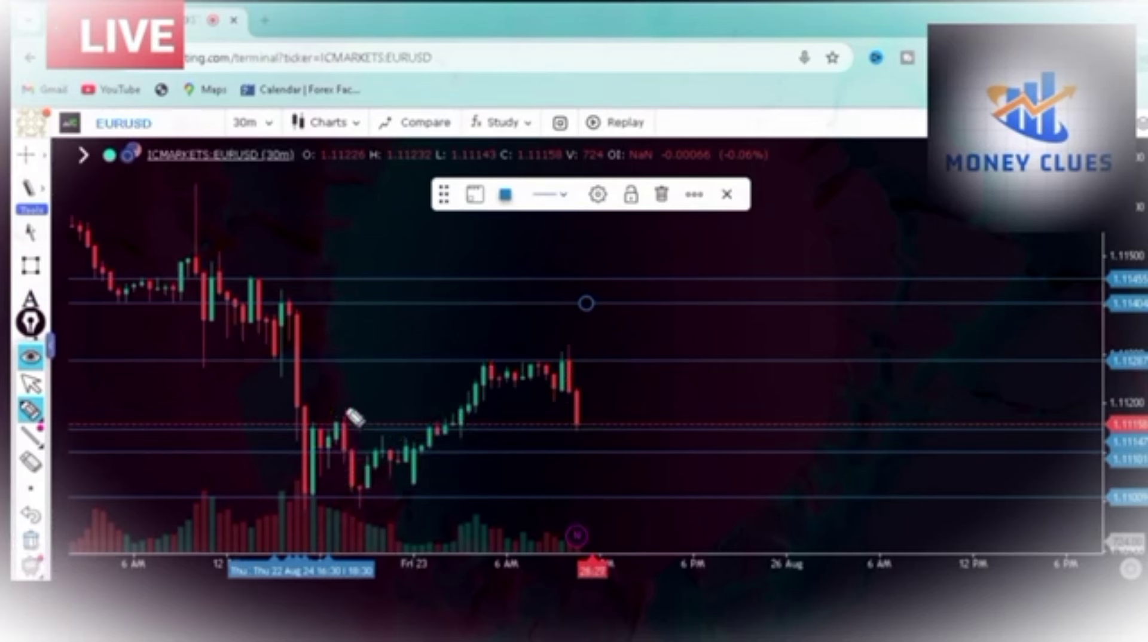
pyautogui.moveTo(336, 385); pyautogui.dragTo(345, 409)
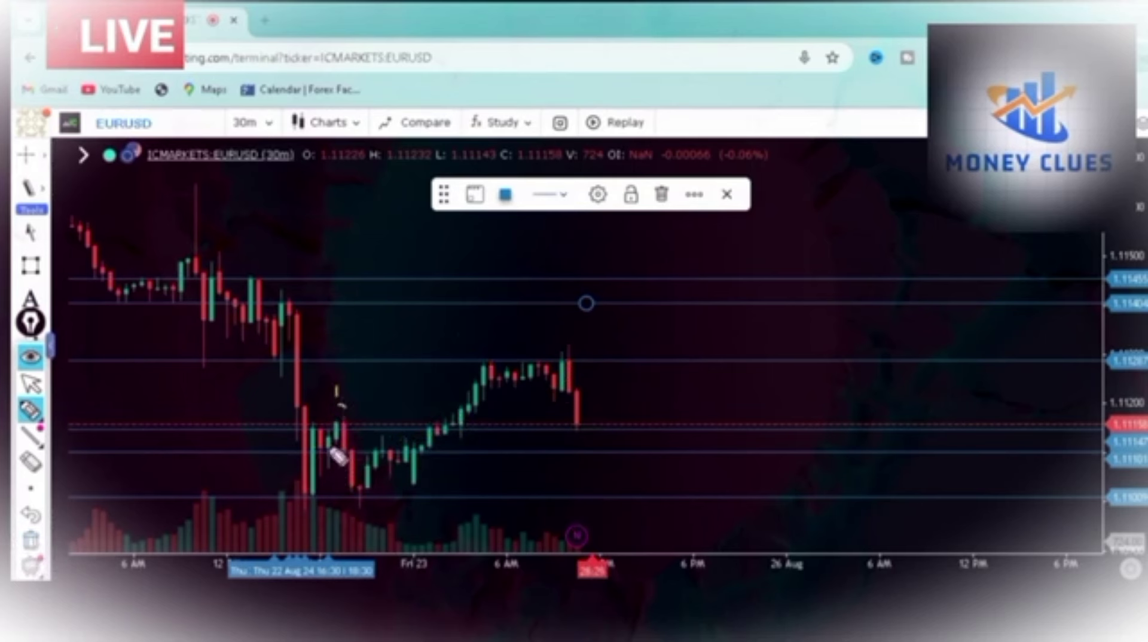
pyautogui.moveTo(333, 465); pyautogui.dragTo(359, 523)
pyautogui.moveTo(248, 477); pyautogui.dragTo(259, 508)
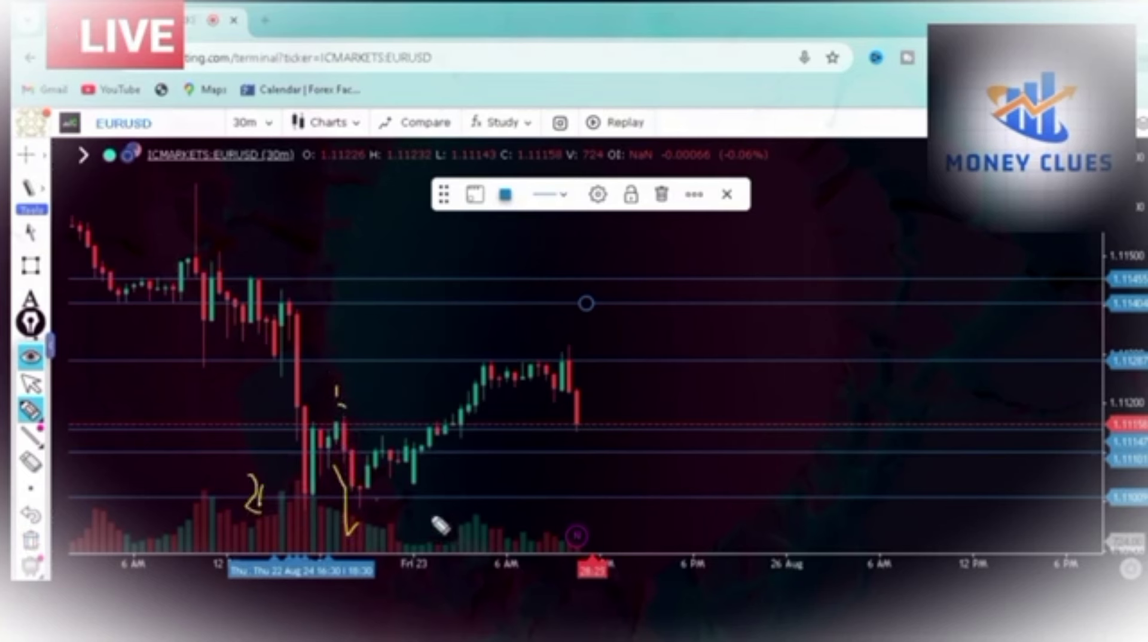
# Step: Draw a rising yellow line from the swing low along the rally to the peak
pyautogui.moveTo(362, 500); pyautogui.dragTo(378, 534)
pyautogui.moveTo(352, 487); pyautogui.dragTo(474, 387)
pyautogui.moveTo(487, 340)
pyautogui.mouseDown()
pyautogui.moveTo(493, 394)
pyautogui.moveTo(509, 349)
pyautogui.mouseUp()
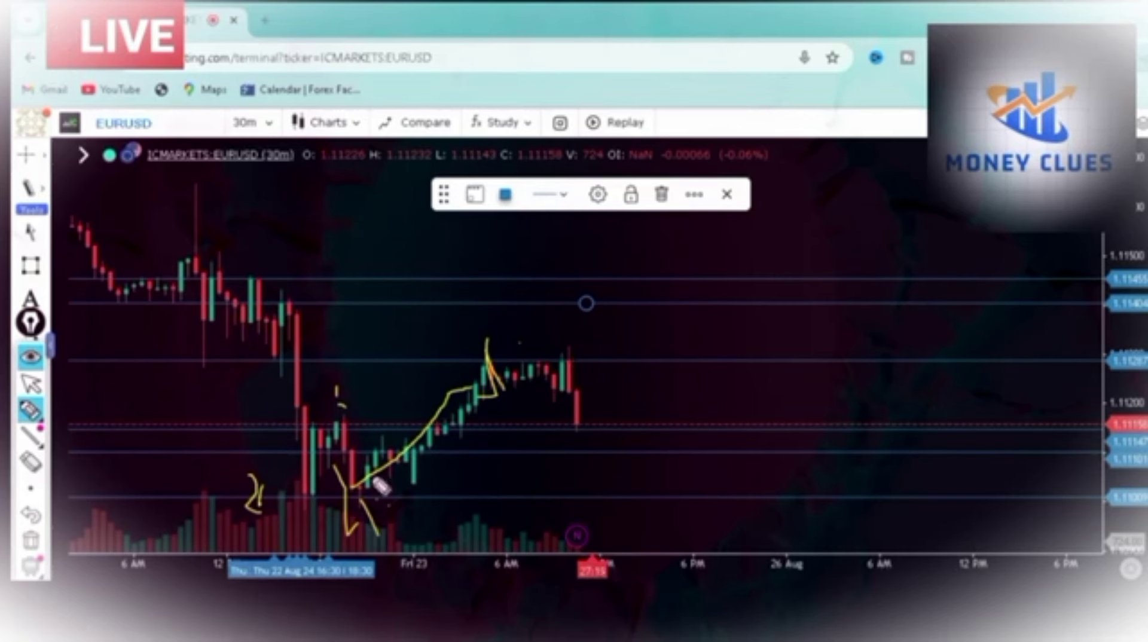
# Step: Mark the drop to the swing low, trace a second rally line, and circle the latest candles
pyautogui.moveTo(329, 415); pyautogui.dragTo(351, 469)
pyautogui.moveTo(364, 533); pyautogui.dragTo(432, 447)
pyautogui.moveTo(584, 333)
pyautogui.mouseDown()
pyautogui.moveTo(571, 544)
pyautogui.moveTo(519, 342)
pyautogui.mouseUp()
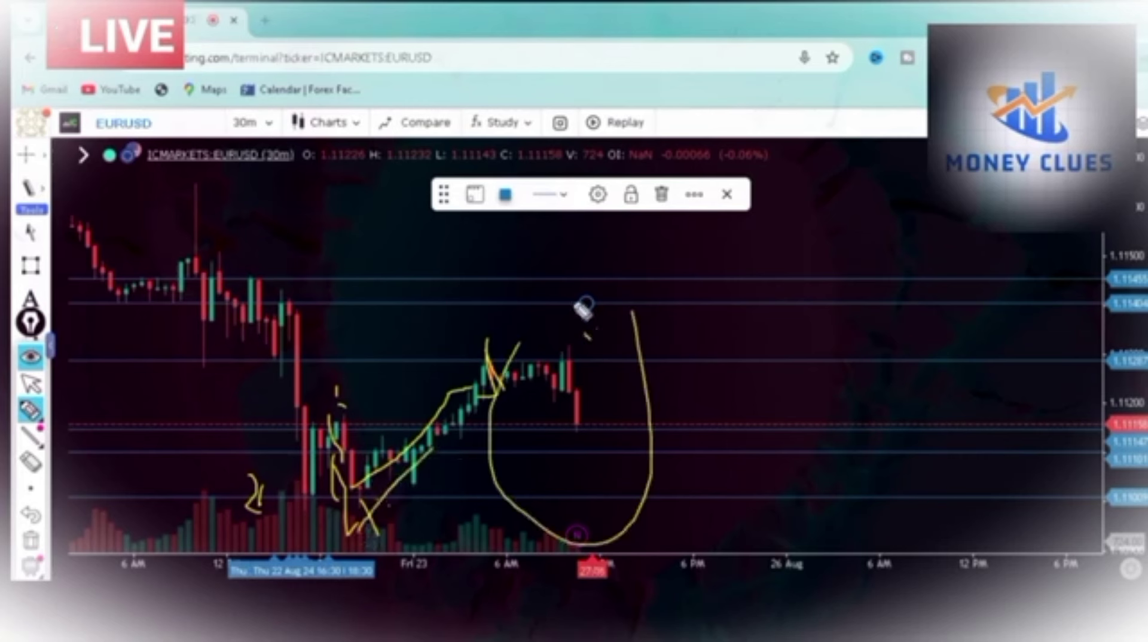